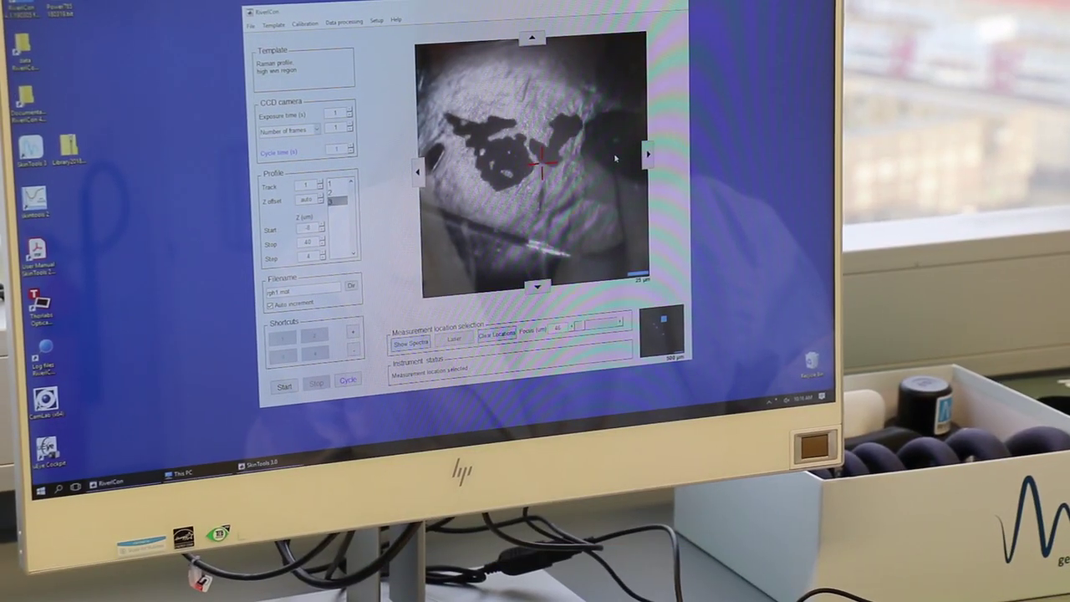
# Mark a fourth measurement spot on the skin image, then move the camera to another skin area
pyautogui.click(615, 157)
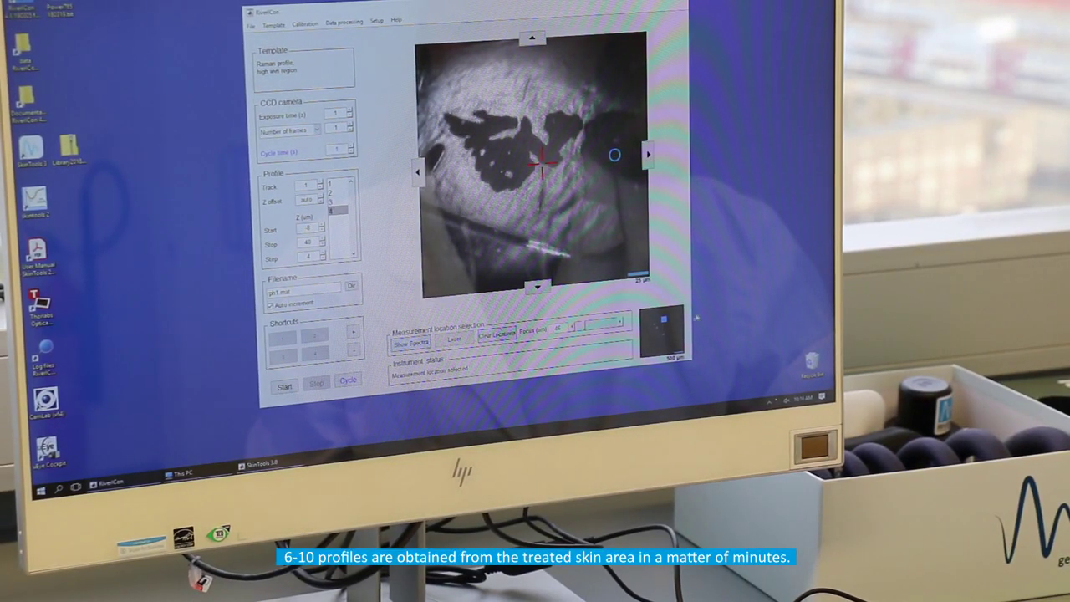
pyautogui.click(660, 319)
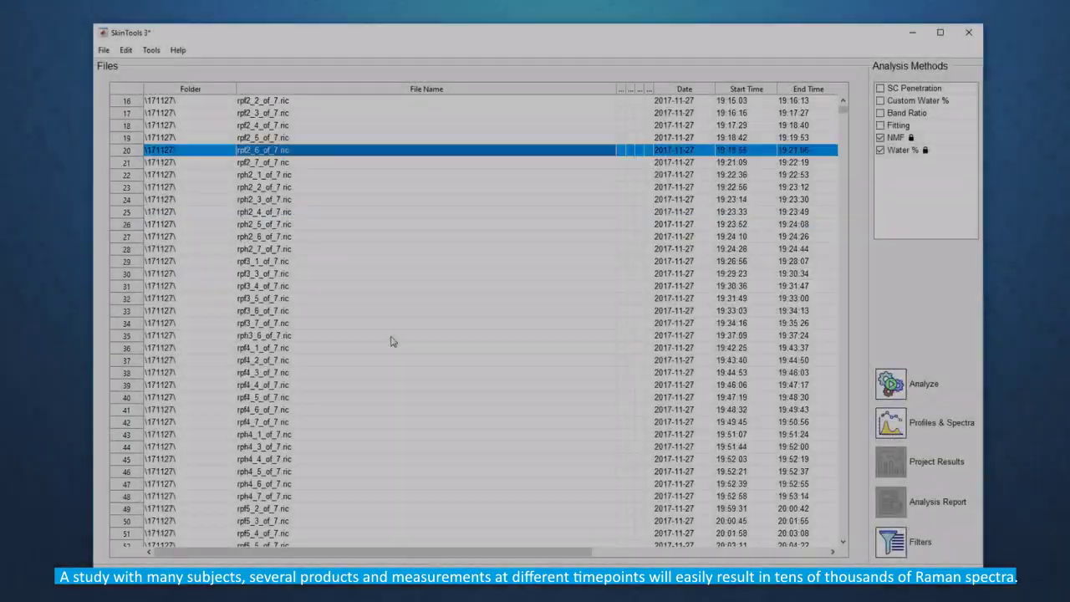
# Analyze all the listed .ric spectrum files with the checked NMF and Water % methods
pyautogui.scroll(-4, 393, 342)
pyautogui.scroll(-18, 393, 341)
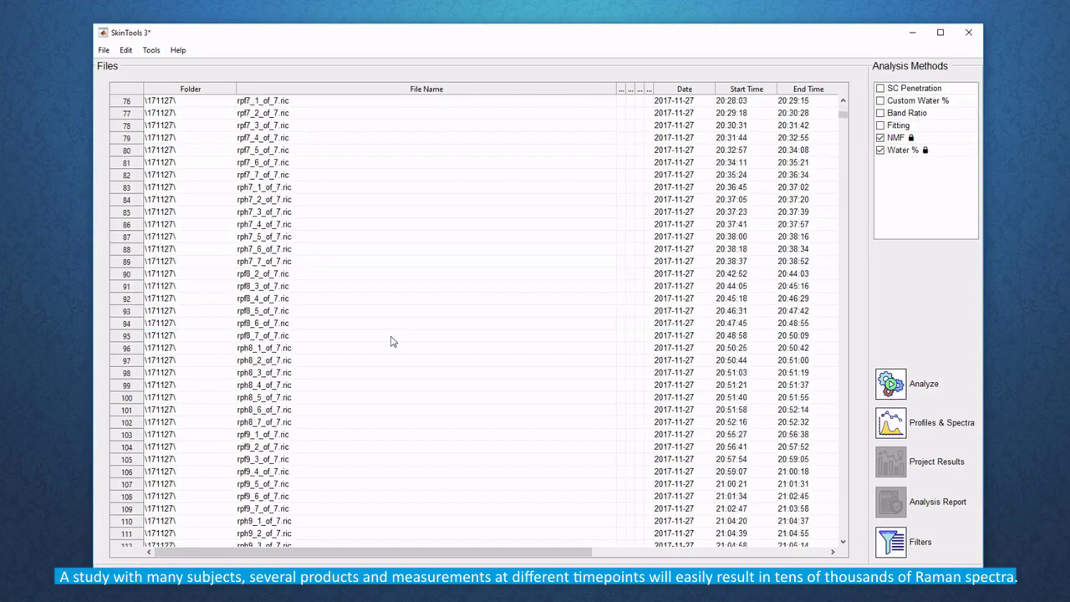
pyautogui.scroll(-20, 393, 341)
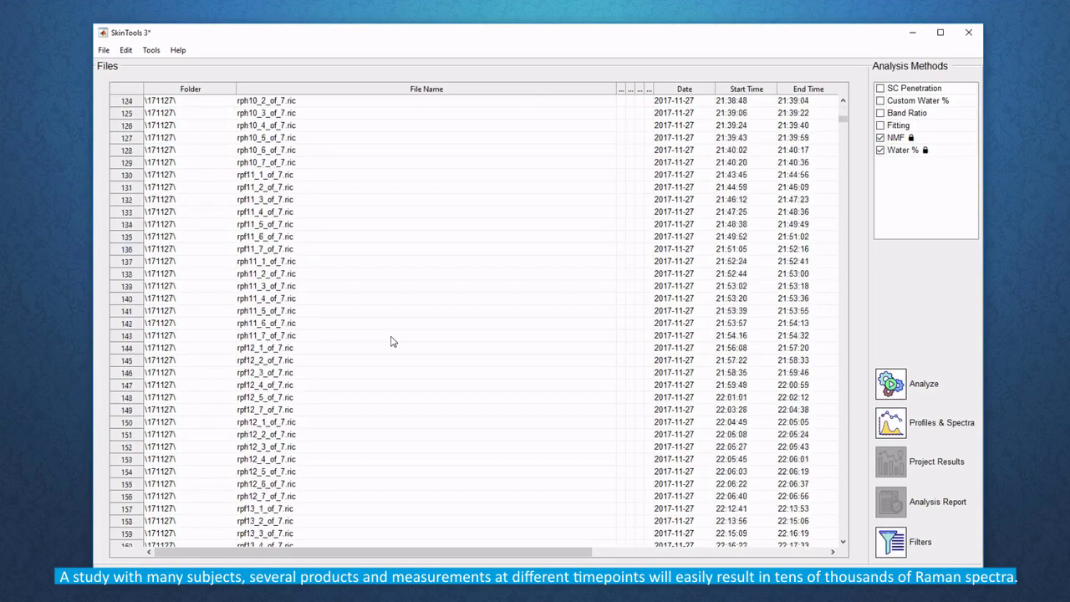
pyautogui.scroll(-6, 393, 341)
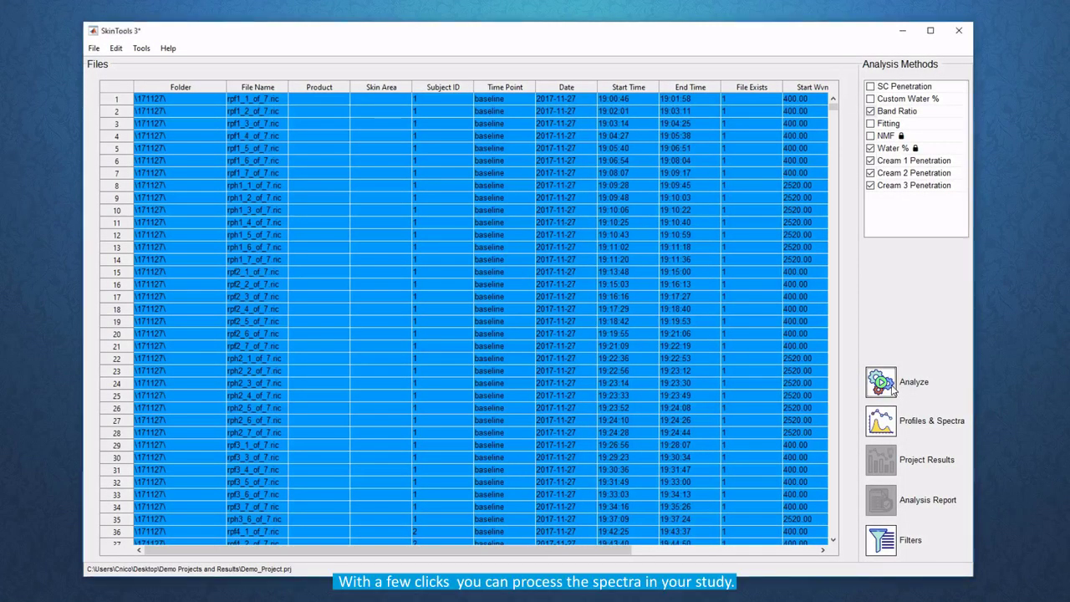
pyautogui.click(888, 384)
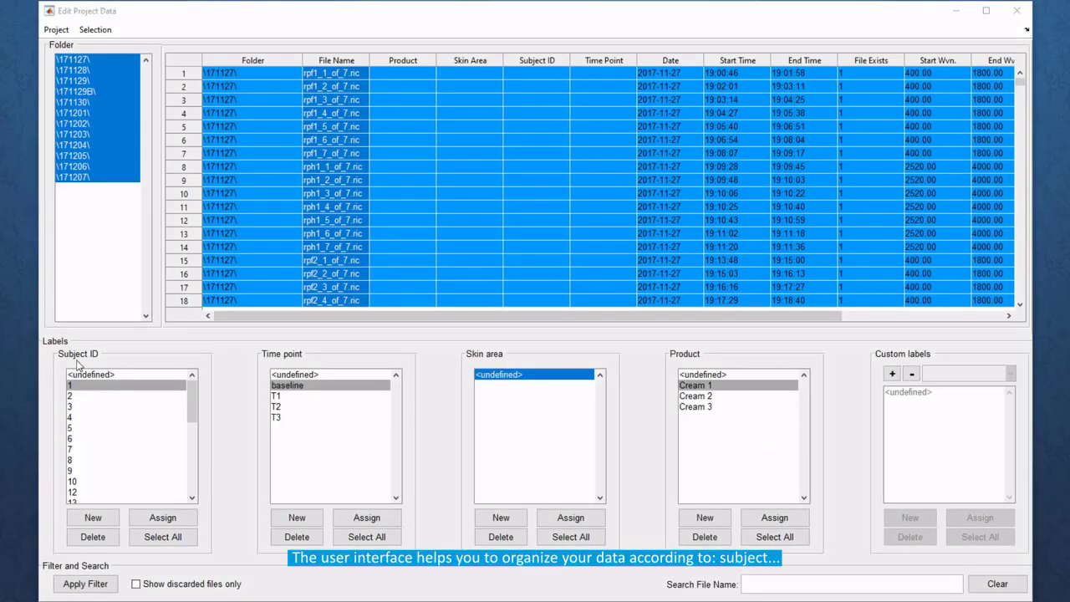
# Label the selected spectra as subject 1, time point baseline and product Cream 1
pyautogui.click(146, 521)
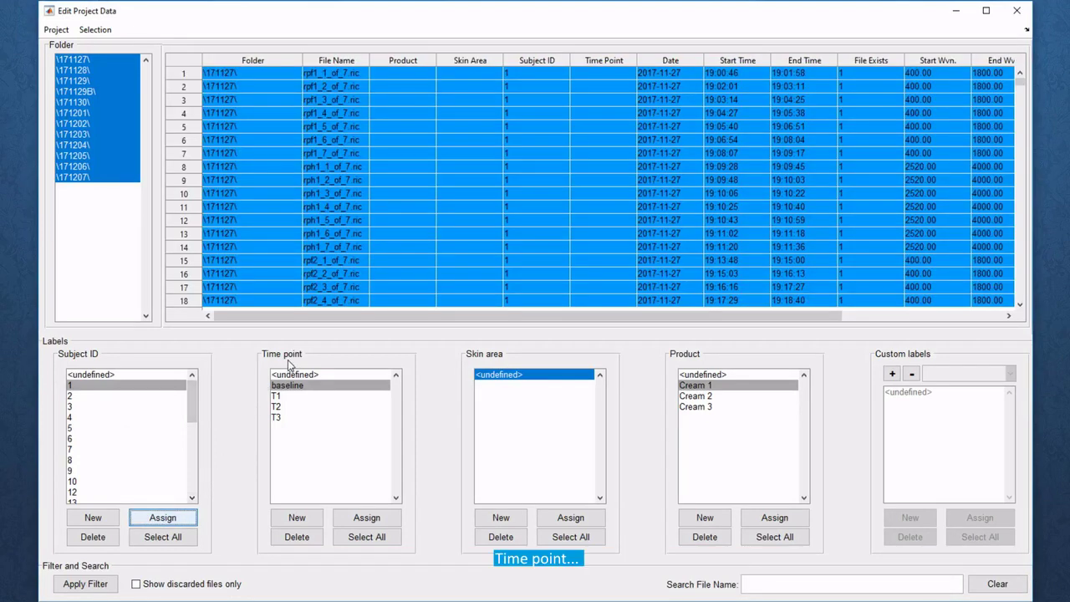
pyautogui.click(351, 522)
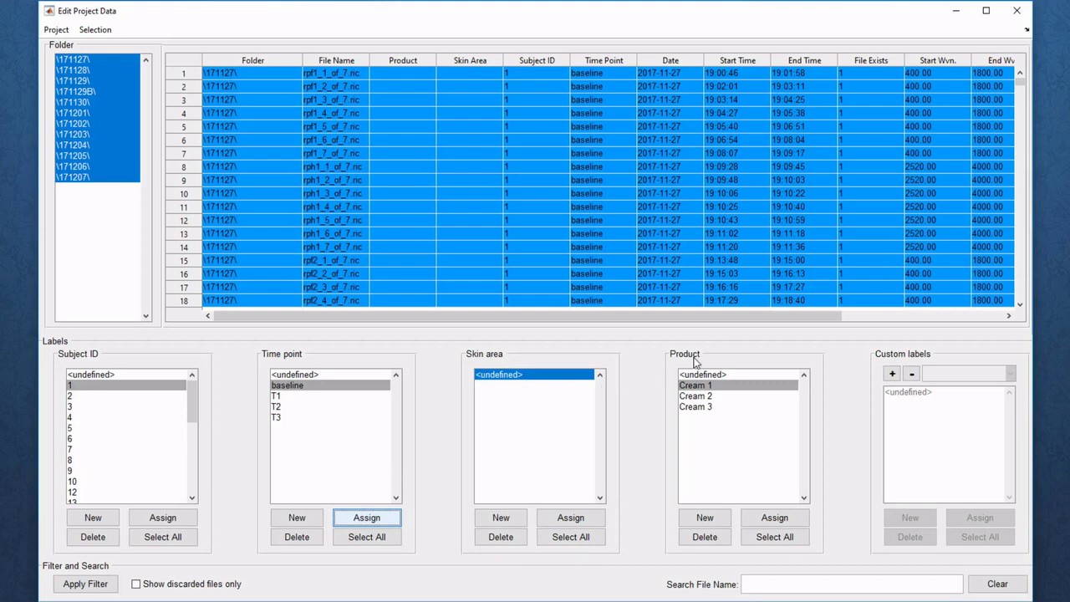
pyautogui.click(773, 517)
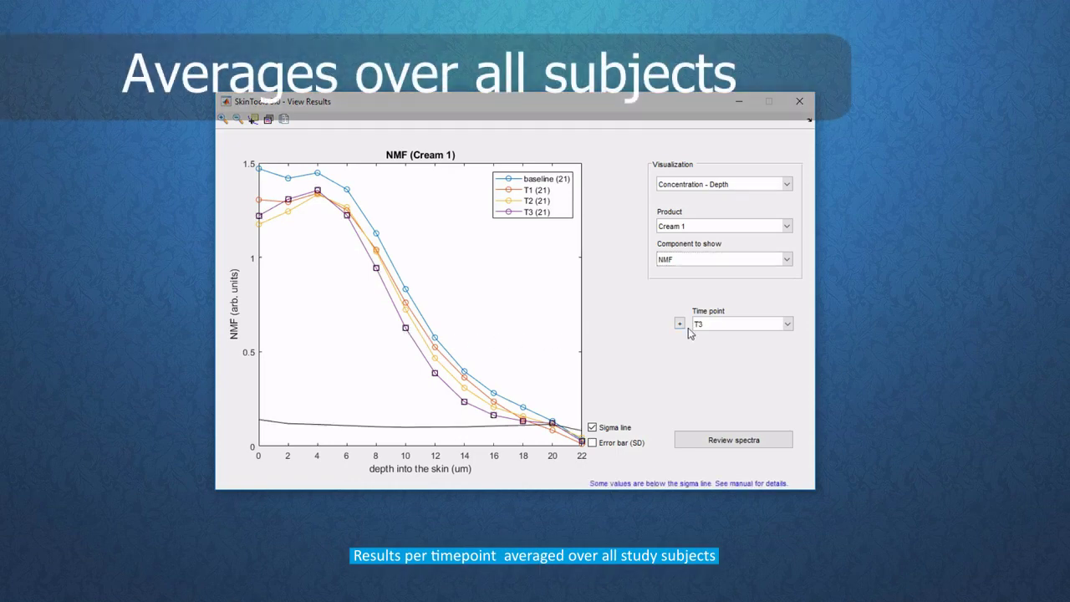
# Expand the T3 NMF profiles down to subject 28, and pop the Active C bar chart into Figure 6 beside Figure 2
pyautogui.click(680, 324)
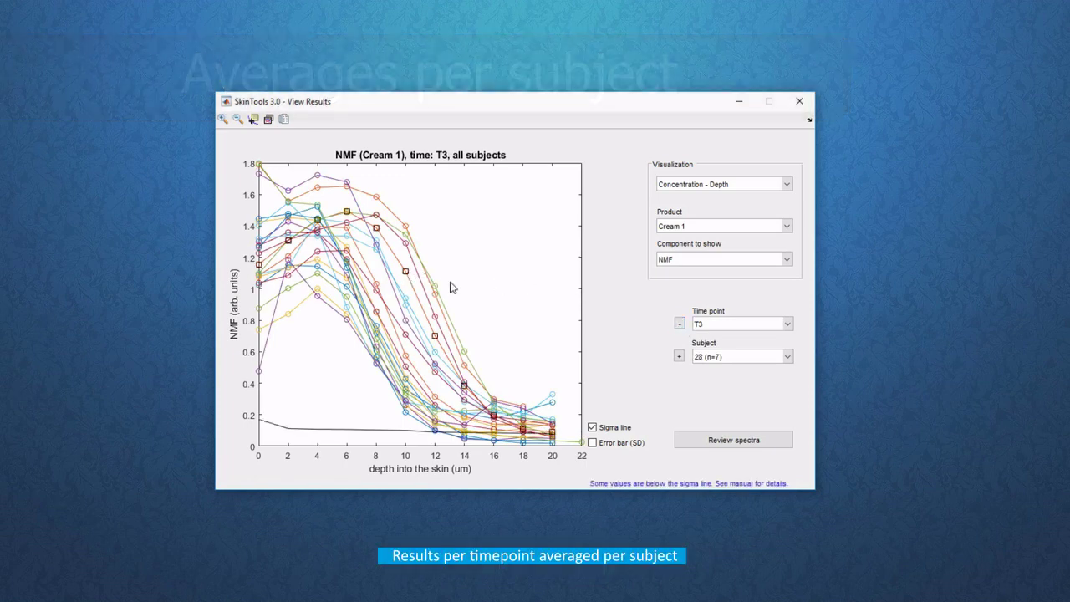
pyautogui.click(679, 356)
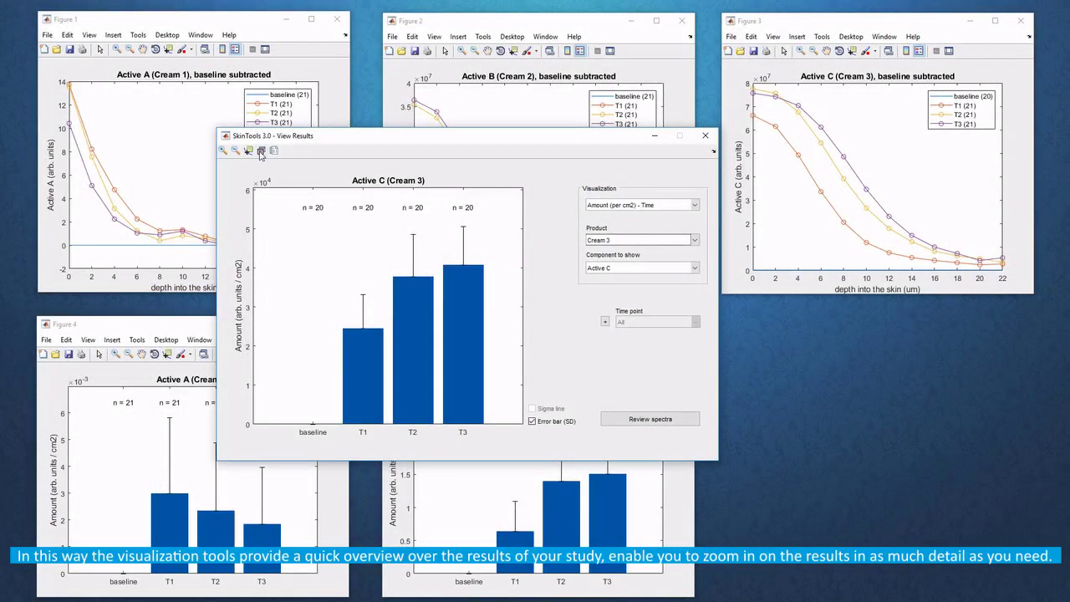
pyautogui.click(261, 152)
pyautogui.moveTo(491, 10); pyautogui.dragTo(840, 327)
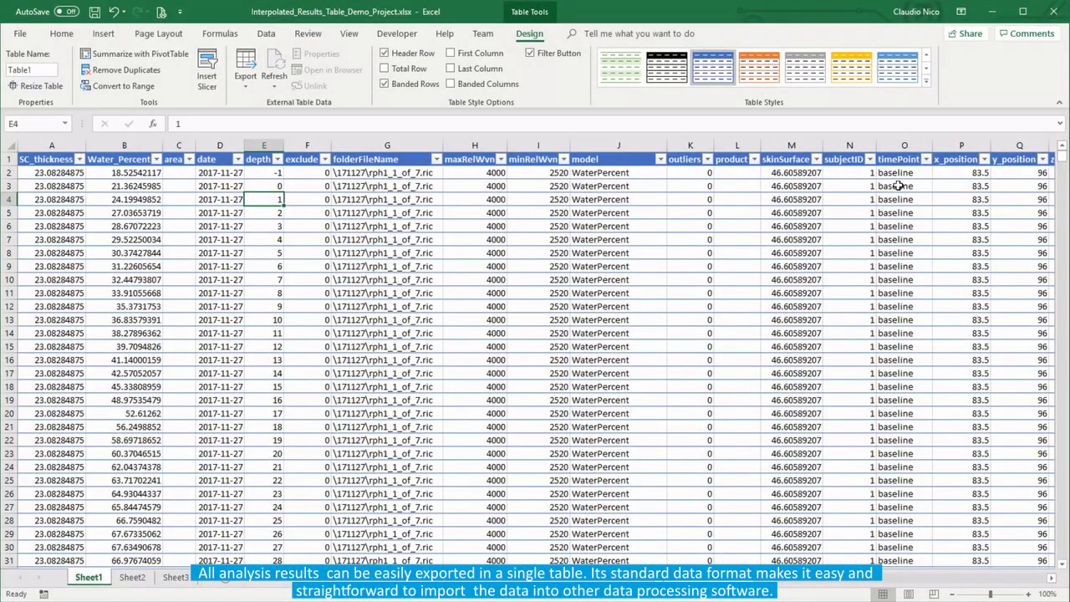
# Show the filter options for the product column in the exported results table
pyautogui.click(754, 158)
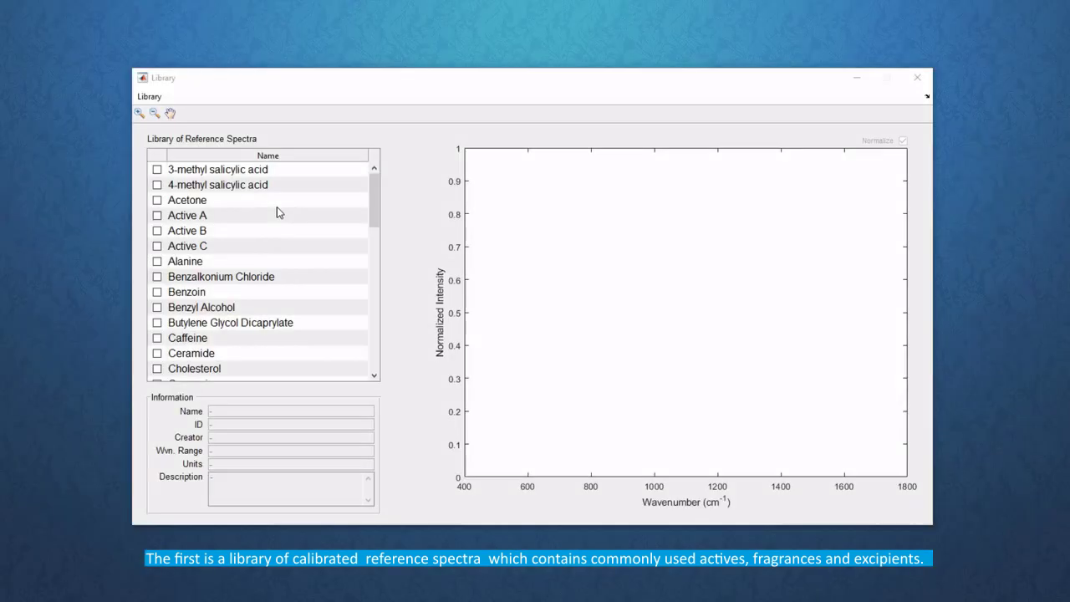
# Preview the Active A, Active B and Caffeine reference spectra in turn
pyautogui.click(287, 218)
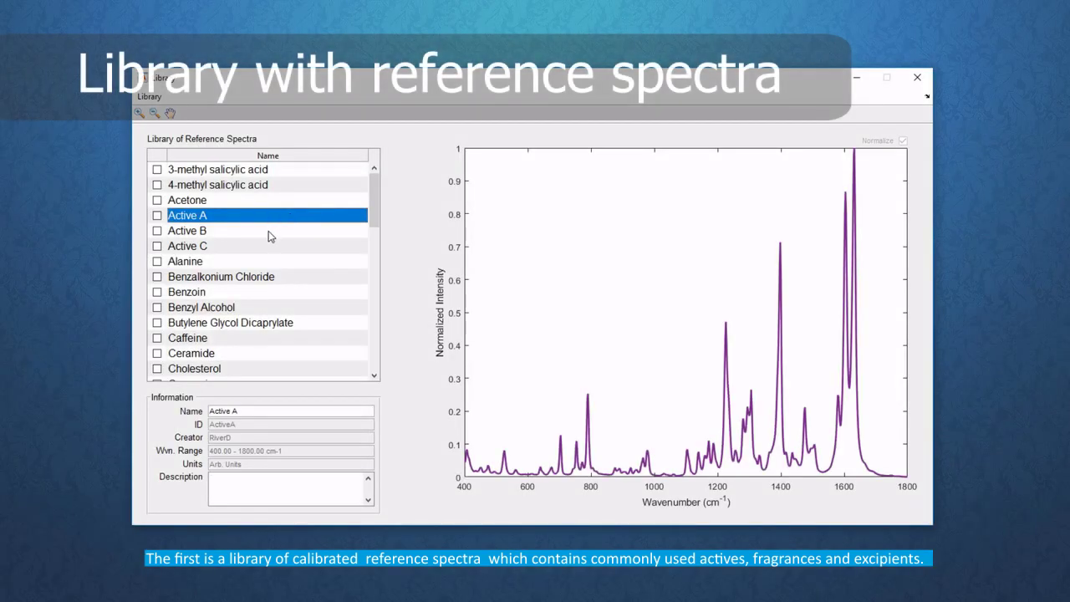
pyautogui.click(269, 232)
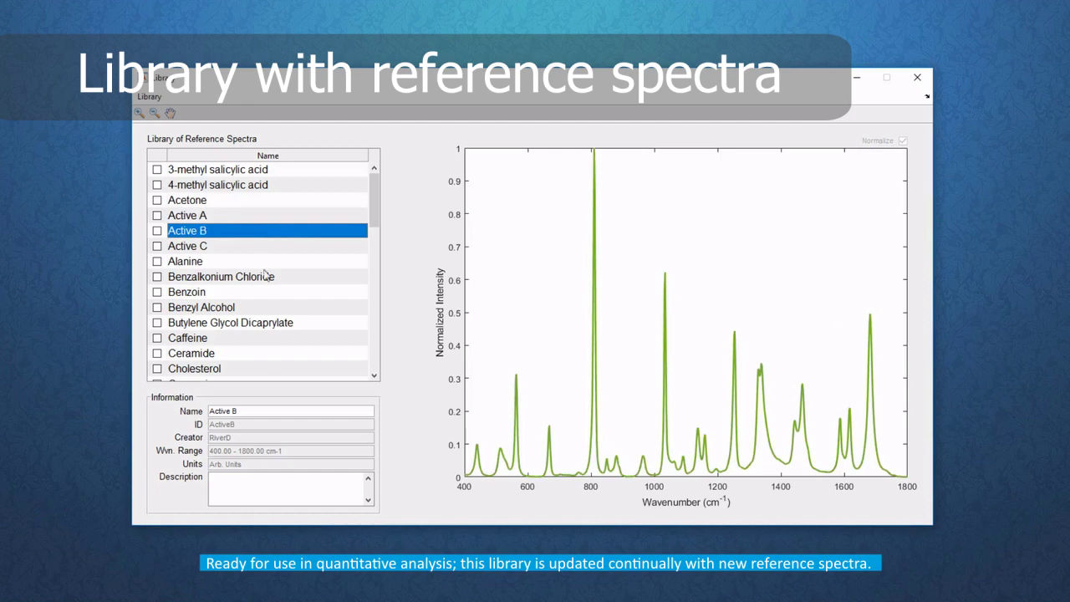
pyautogui.click(268, 340)
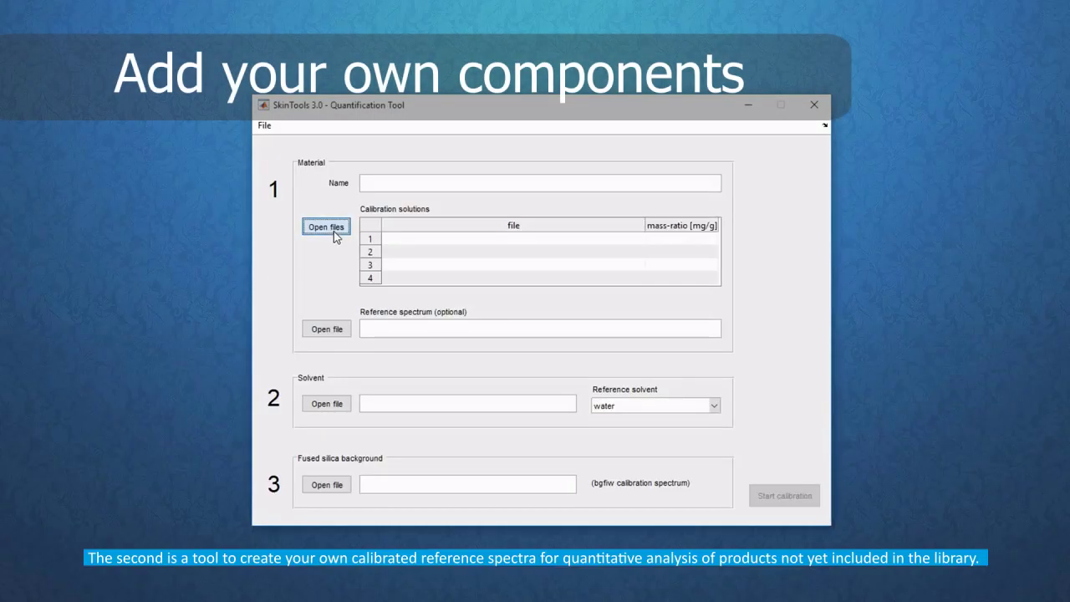
# Load the four ibuprofen-in-ethanol .mat files from Quantification of Ibuprofen as calibration solutions
pyautogui.click(334, 231)
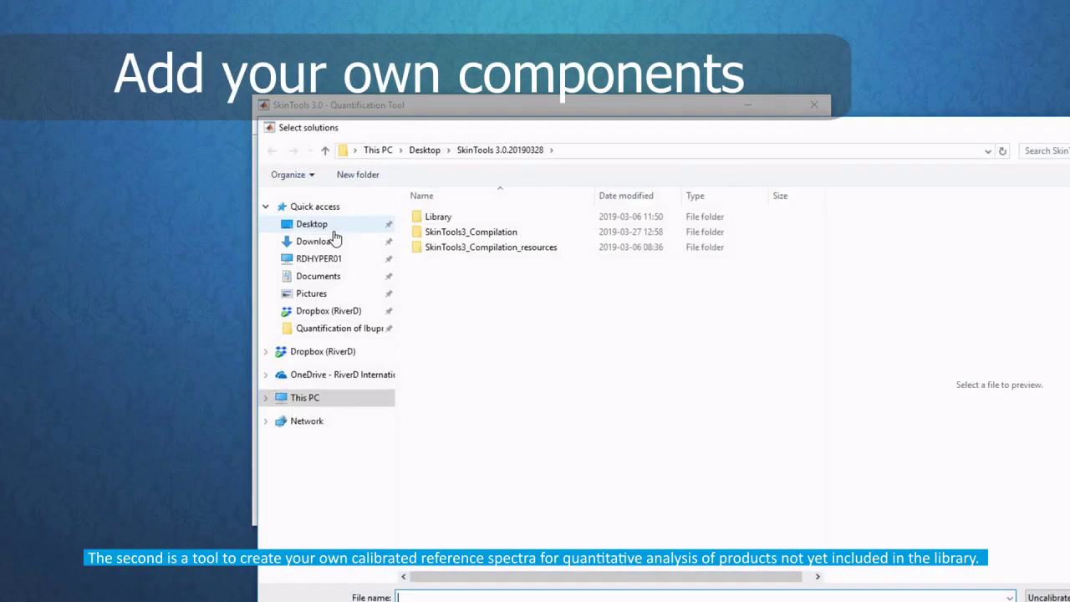
pyautogui.click(343, 331)
pyautogui.click(507, 264)
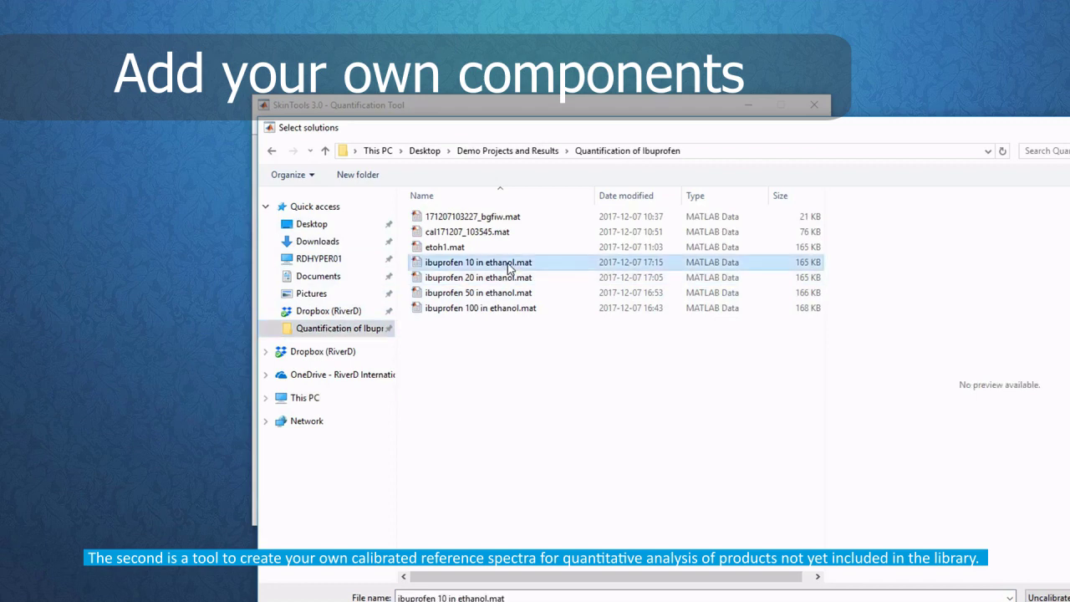
pyautogui.keyDown('shift'); pyautogui.click(539, 311); pyautogui.keyUp('shift')
pyautogui.press('Return')
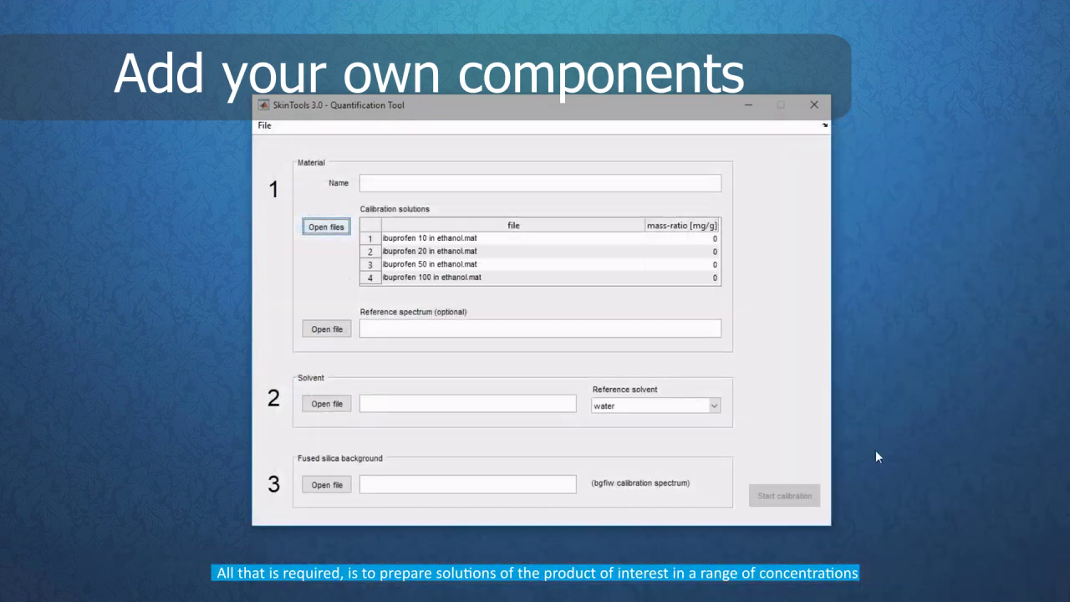
# Enter mass ratios 10, 20, 50 and 100 and name the component ibuprofen
pyautogui.click(709, 239)
pyautogui.write('10')
pyautogui.click(715, 252)
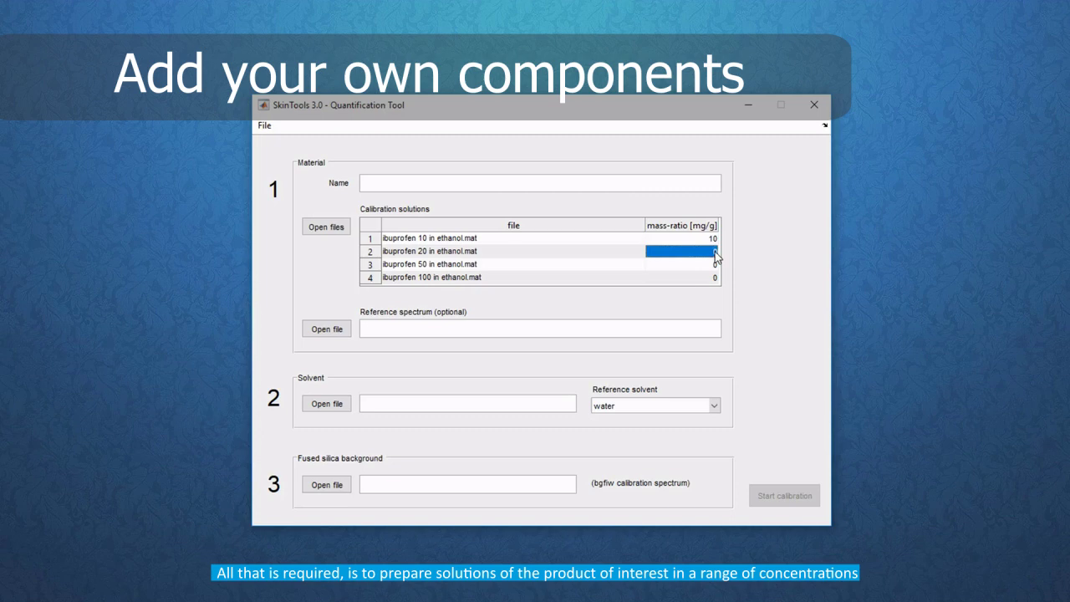
pyautogui.write('20')
pyautogui.press('Return')
pyautogui.write('50')
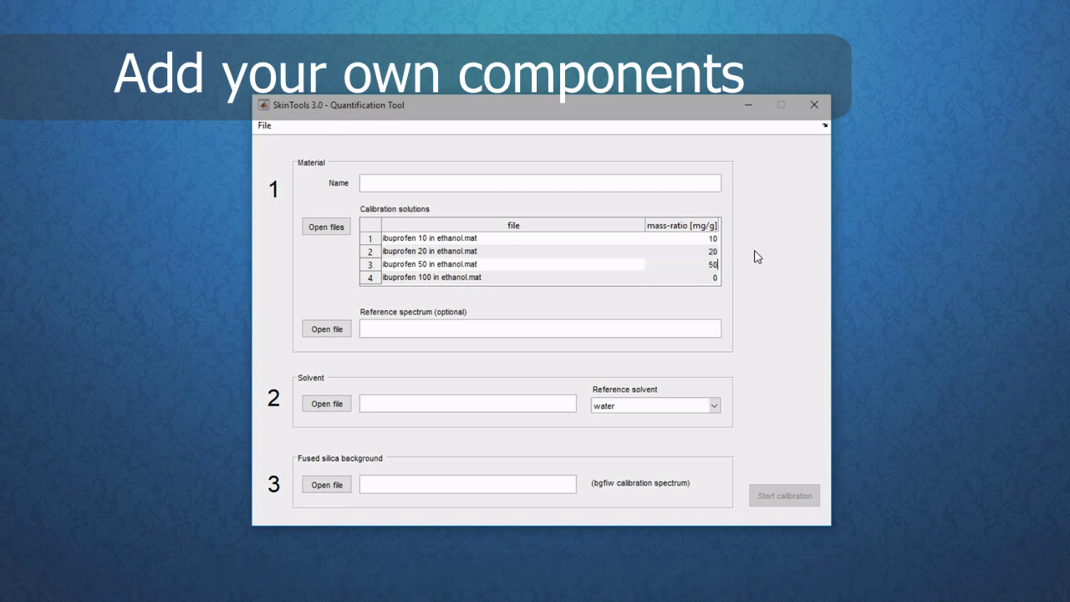
pyautogui.press('Return')
pyautogui.press('Down')
pyautogui.write('100')
pyautogui.press('Return')
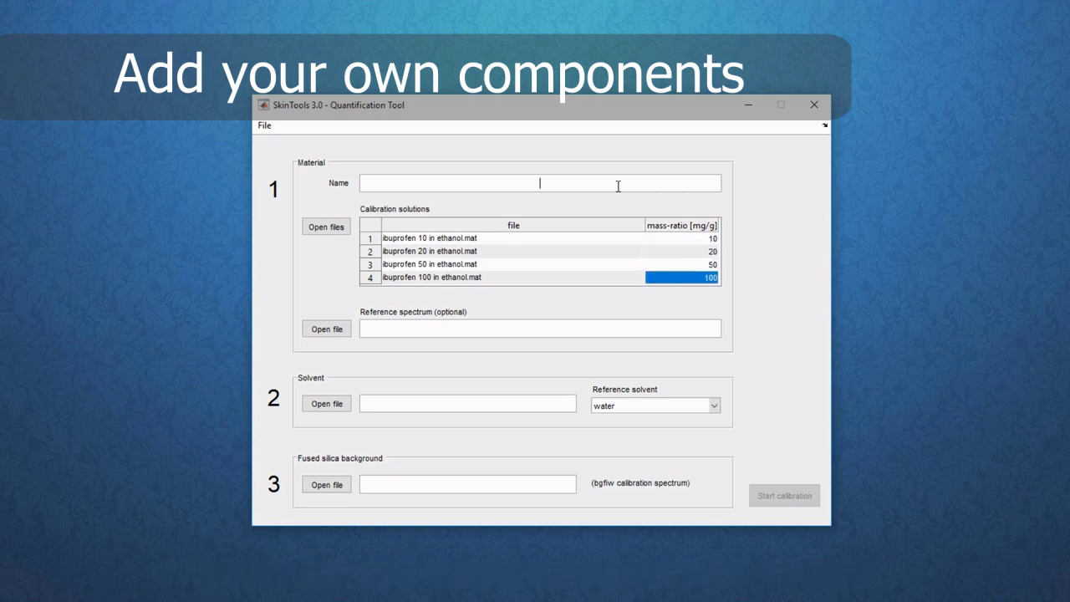
pyautogui.write('ibuprofen')
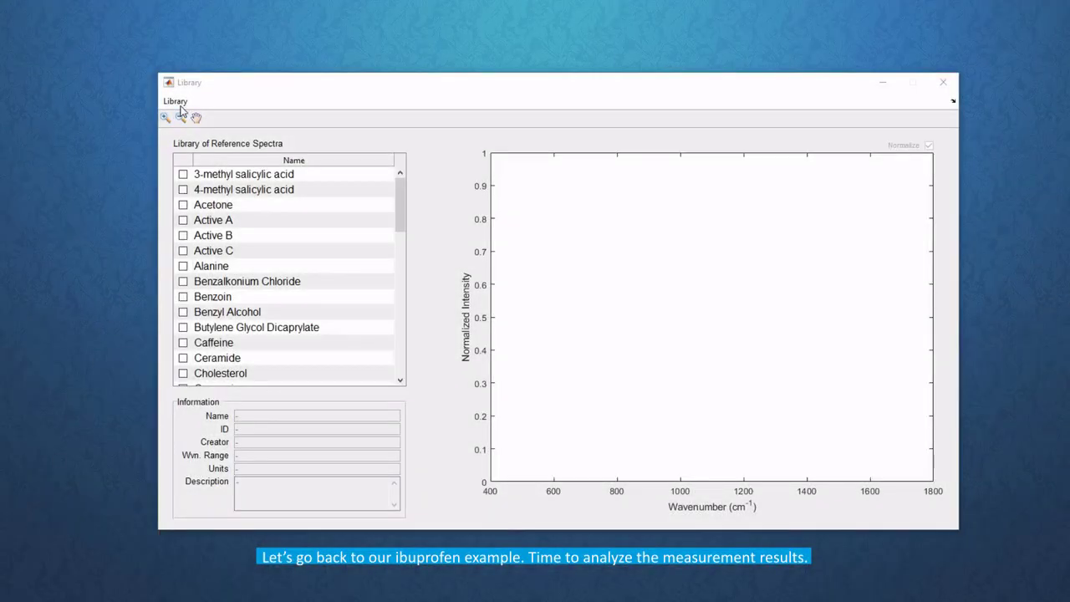
# Add the quantified_ibuprofen reference file to the library and display Ibuprofen's spectrum and details
pyautogui.click(175, 102)
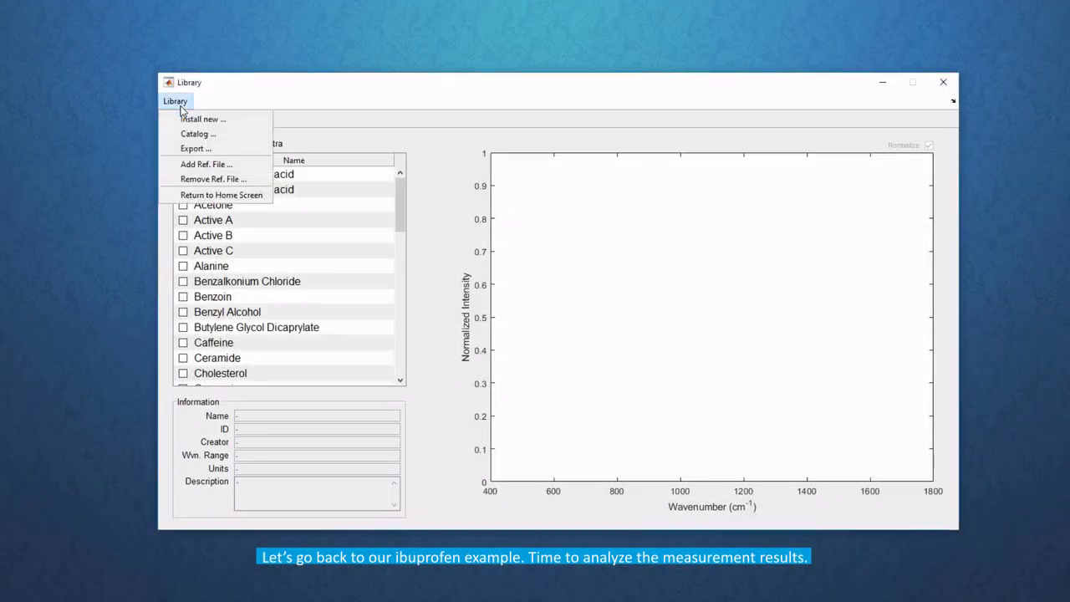
pyautogui.click(245, 167)
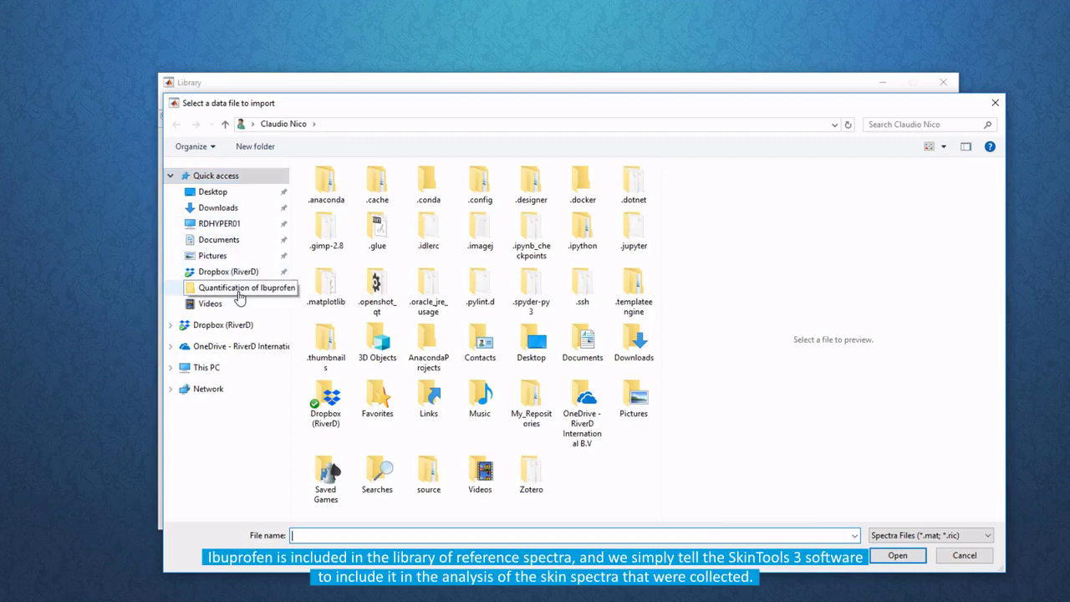
pyautogui.click(240, 290)
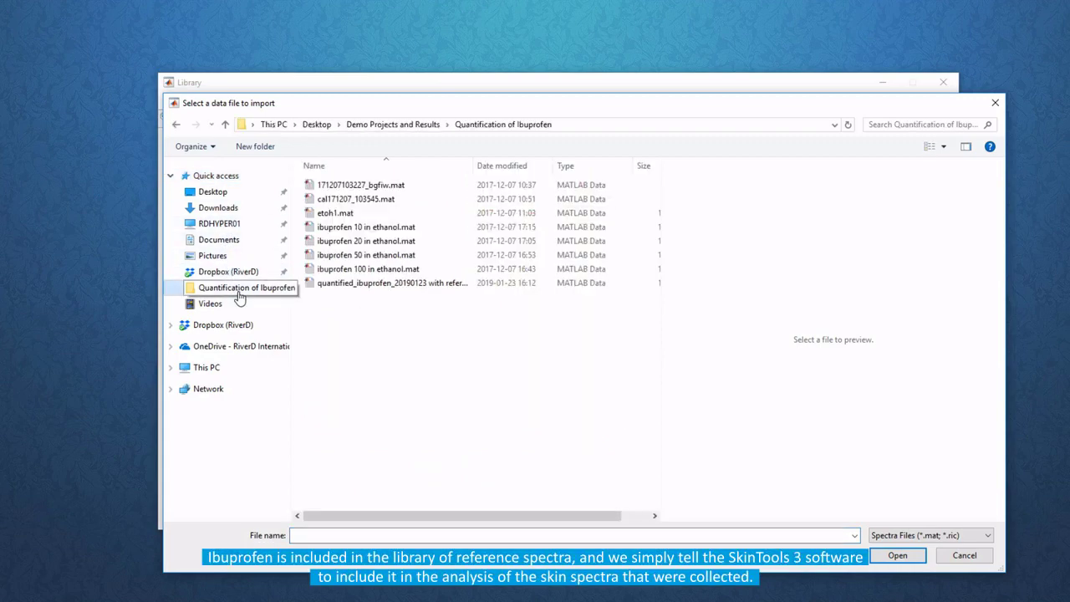
pyautogui.doubleClick(382, 286)
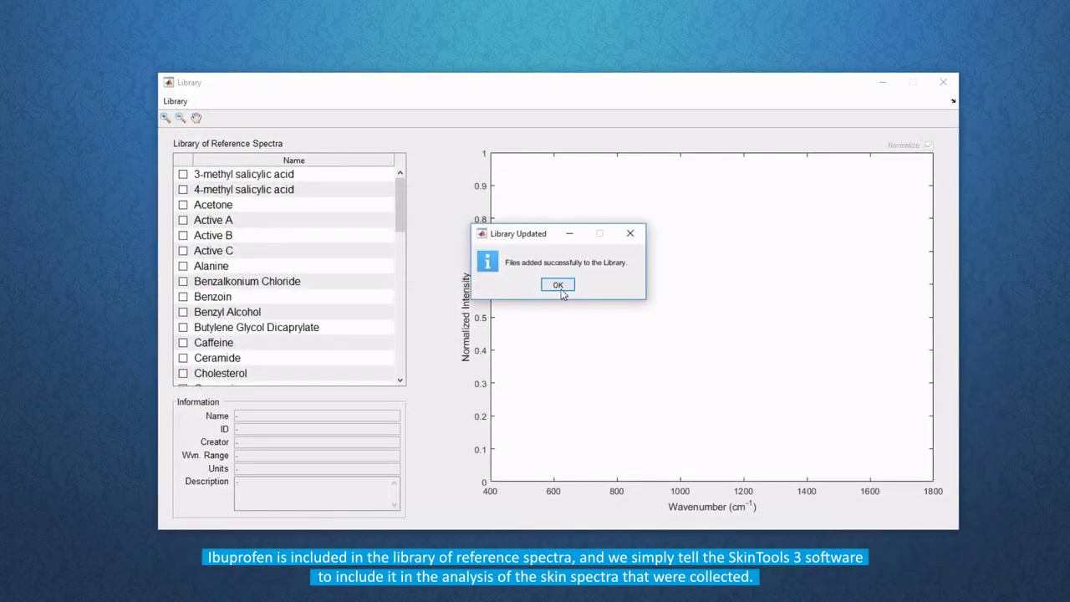
pyautogui.click(558, 286)
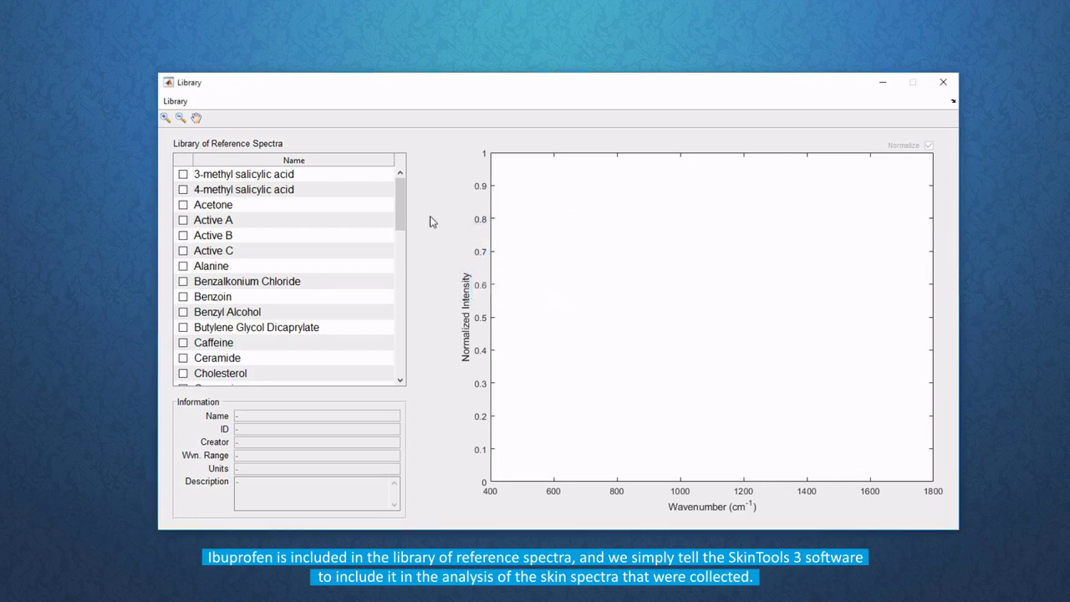
pyautogui.moveTo(400, 202); pyautogui.dragTo(388, 273)
pyautogui.click(250, 298)
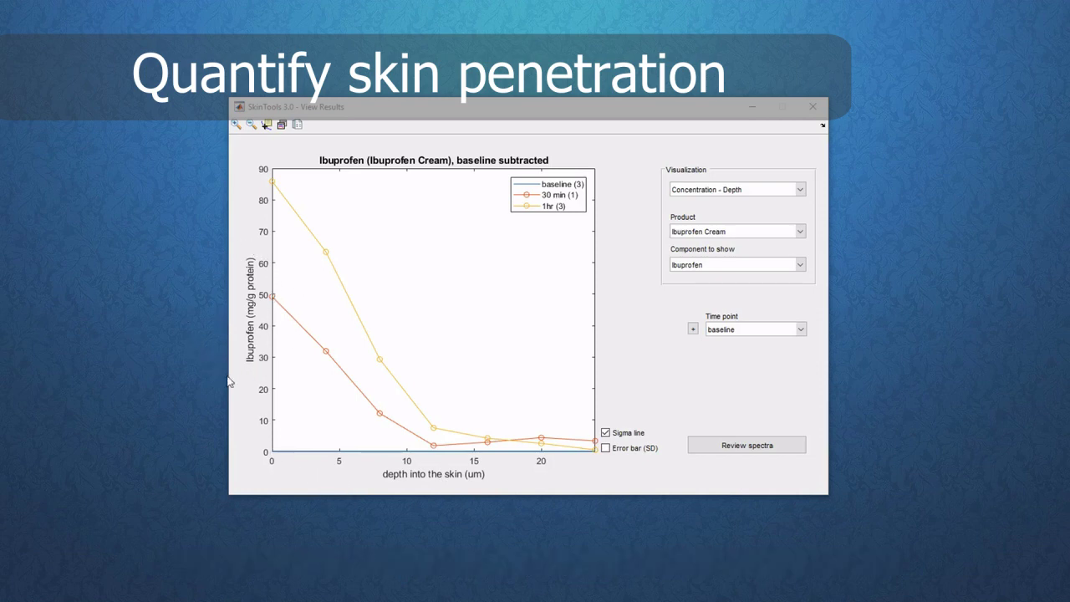
# Set the results Visualization to "Amount (per cm2) - Time"
pyautogui.click(800, 190)
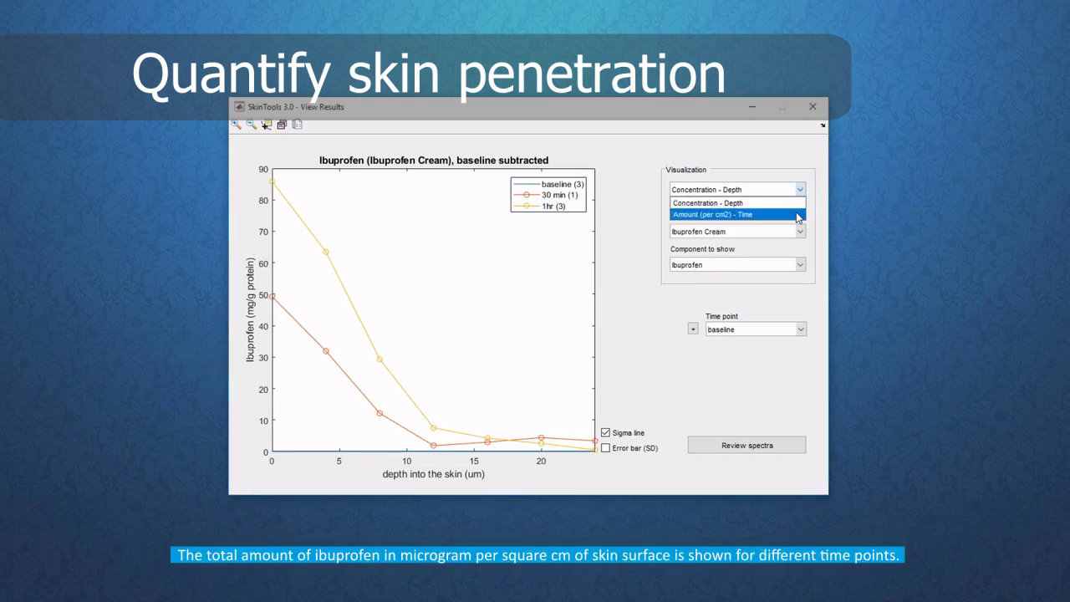
pyautogui.click(788, 215)
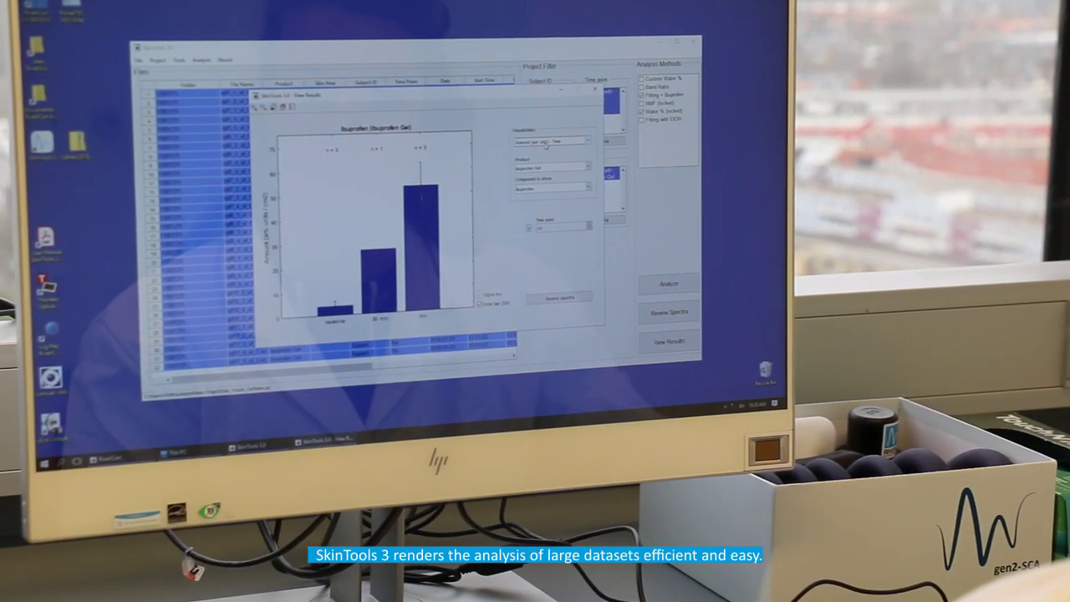
# Set the results Visualization back to "Concentration - Depth"
pyautogui.click(546, 142)
pyautogui.click(544, 151)
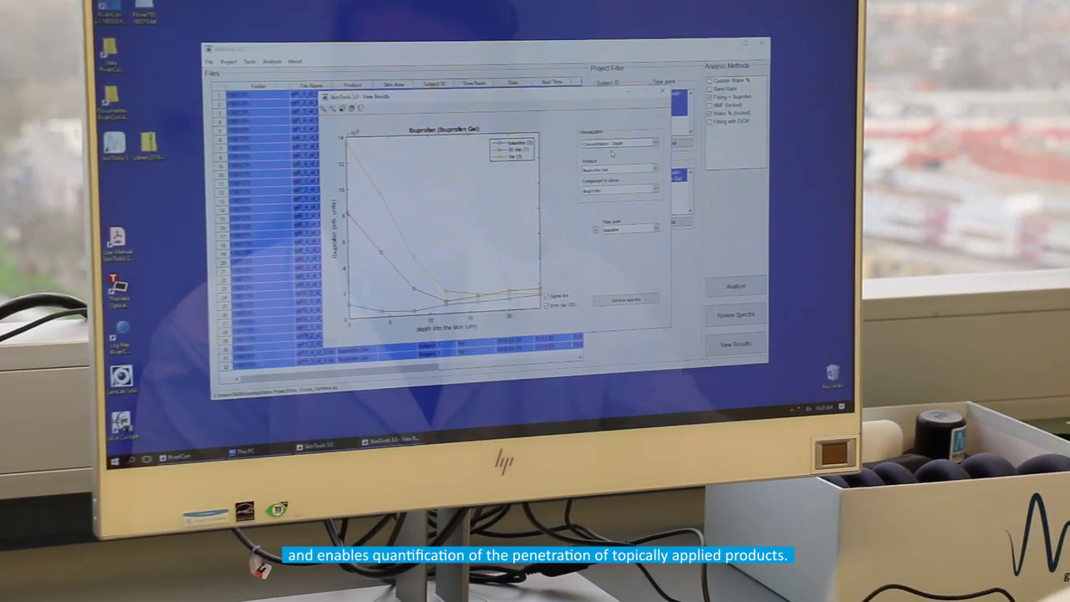